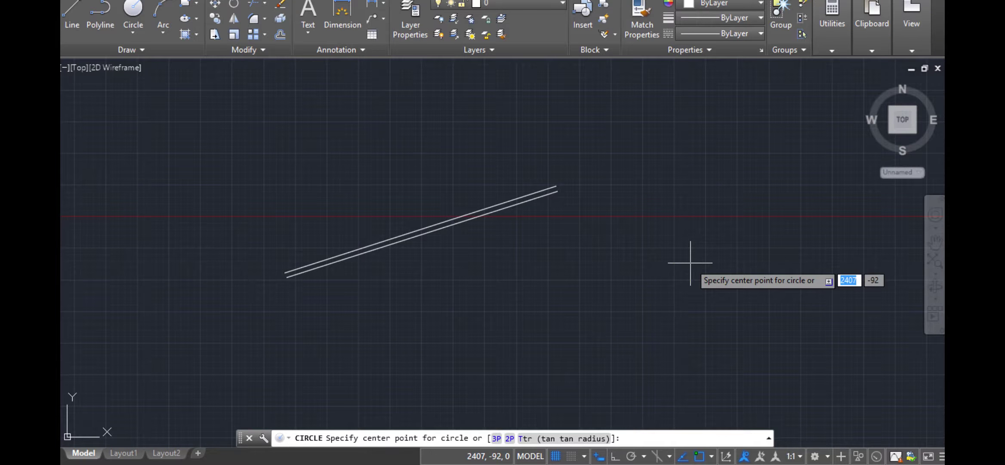
Draw a circle of radius 25 in the empty area beside the pair of parallel slanted lines.
{"action": "left_click", "coordinate": [690, 262]}
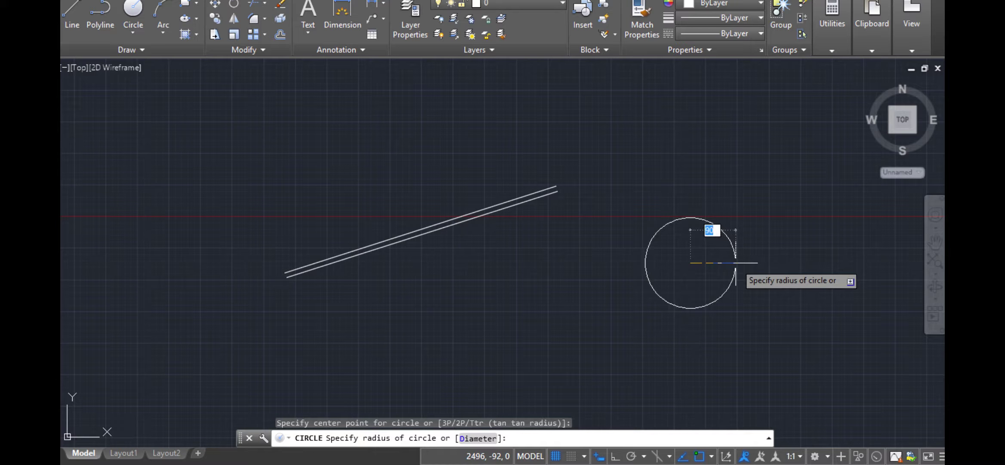
{"action": "type", "text": "25"}
{"action": "key", "text": "Return"}
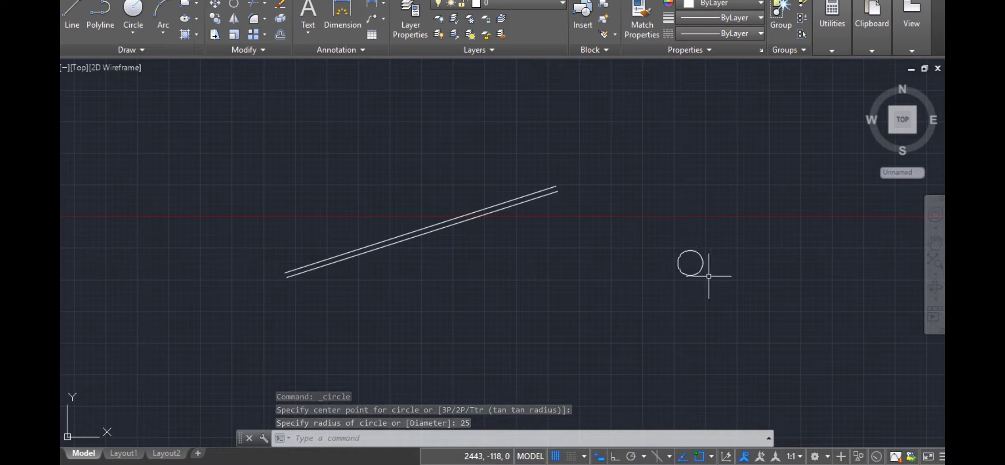
Offset the radius 25 circle outward by a distance of 25.
{"action": "type", "text": "OFFSET"}
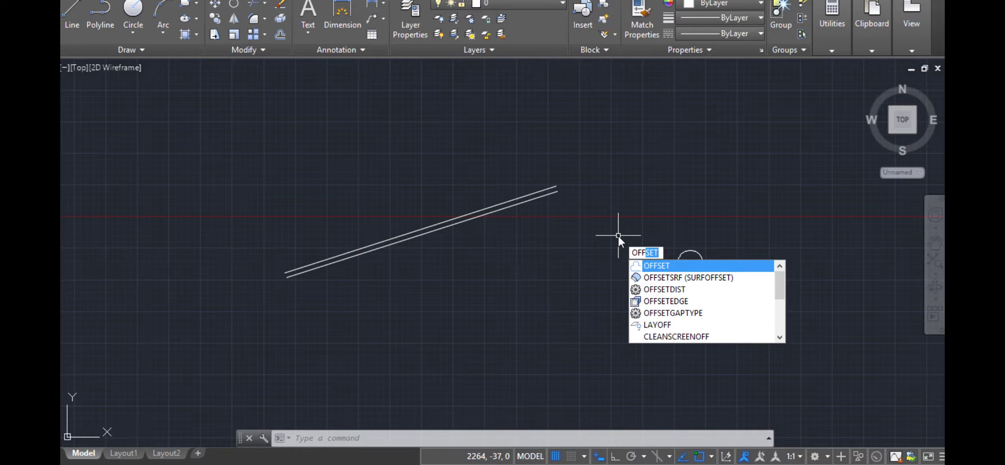
{"action": "key", "text": "Return"}
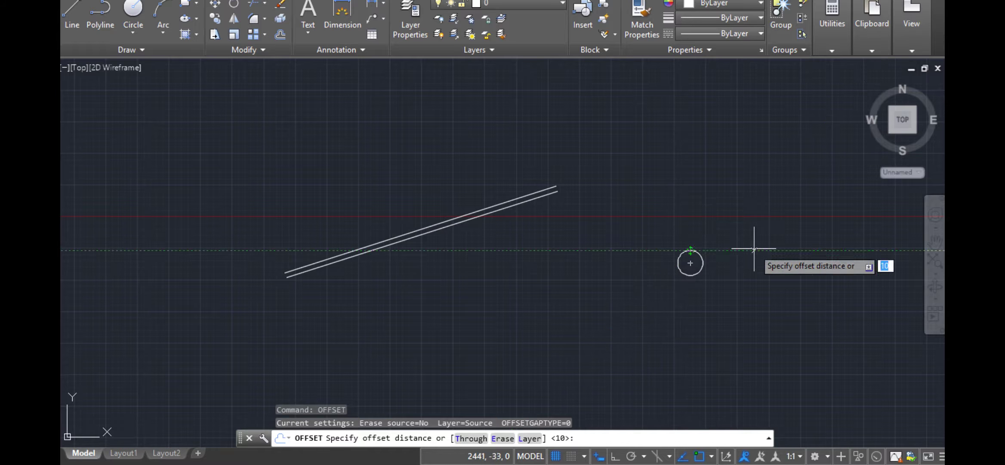
{"action": "type", "text": "2"}
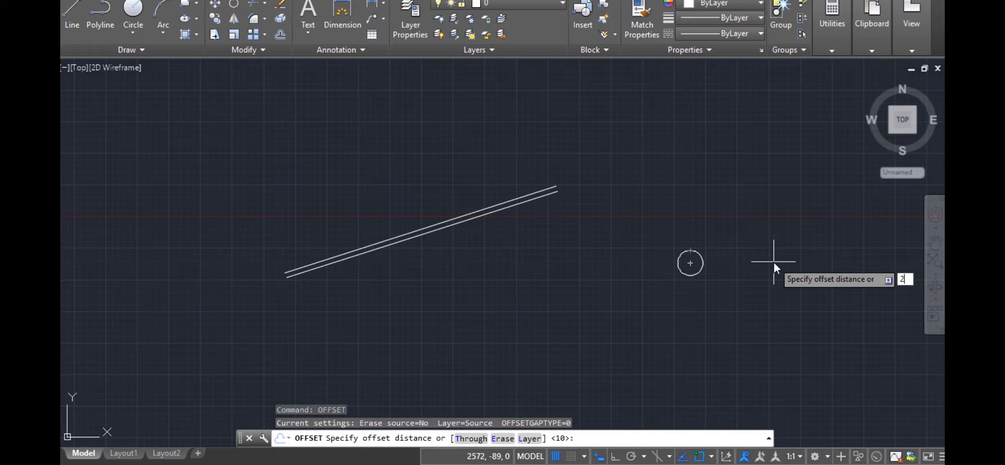
{"action": "type", "text": "5"}
{"action": "key", "text": "Return"}
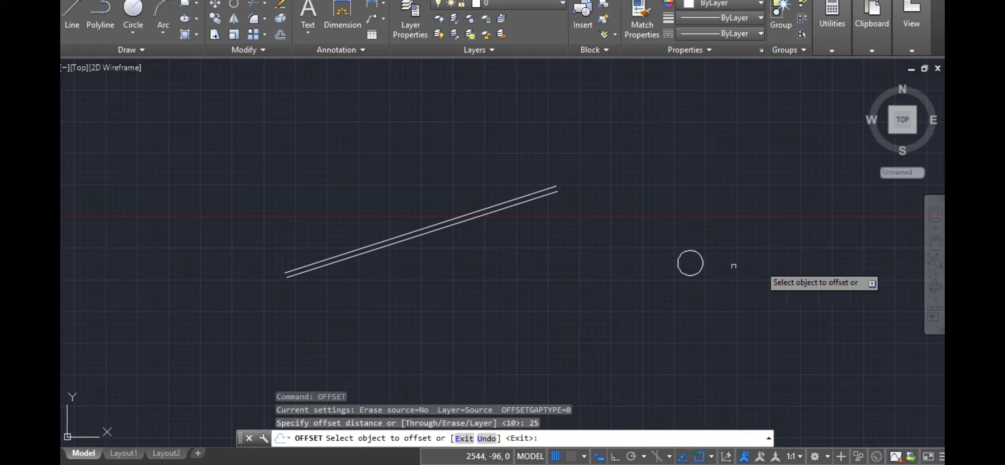
{"action": "left_click", "coordinate": [679, 269]}
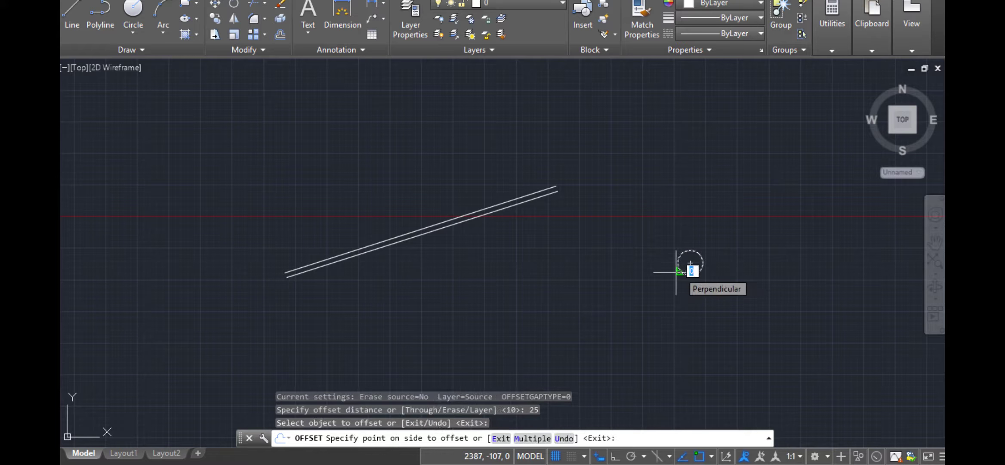
{"action": "left_click", "coordinate": [666, 266]}
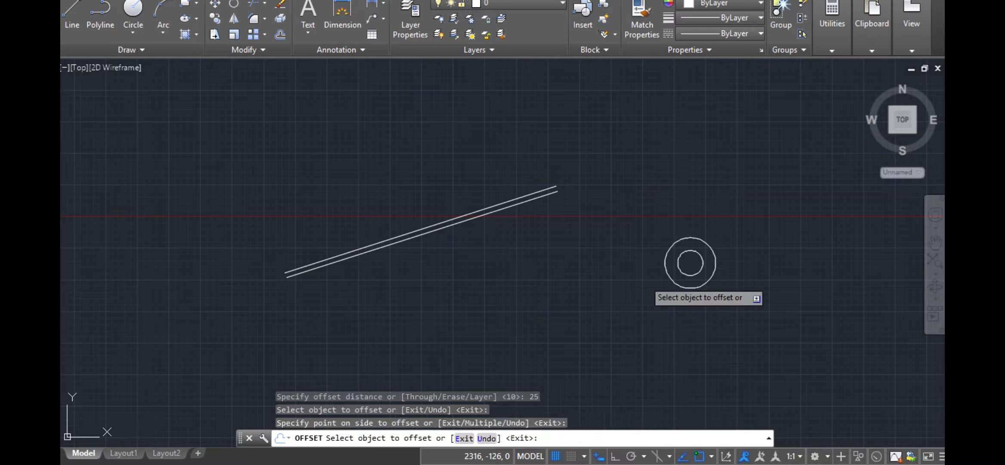
{"action": "key", "text": "Escape"}
{"action": "key", "text": "Escape"}
{"action": "key", "text": "Escape"}
Zoom to a window around the two new concentric circles.
{"action": "type", "text": "z"}
{"action": "key", "text": "Return"}
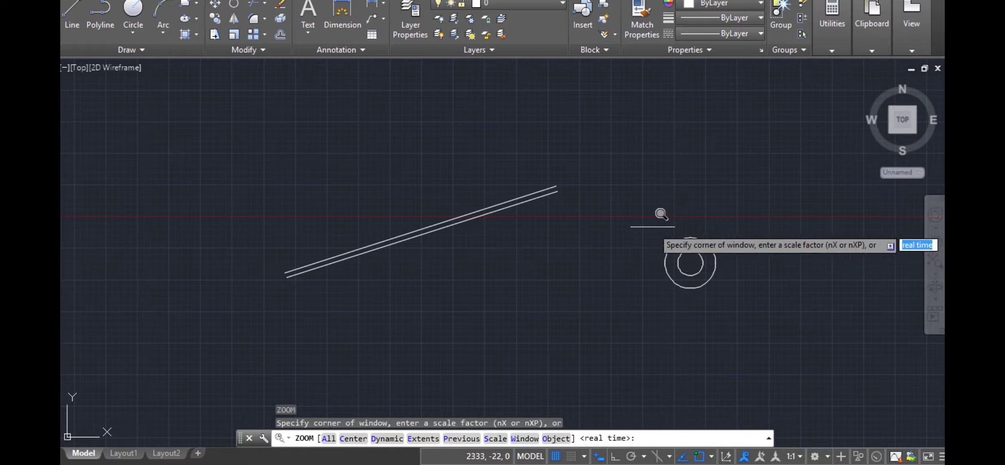
{"action": "left_click", "coordinate": [653, 225]}
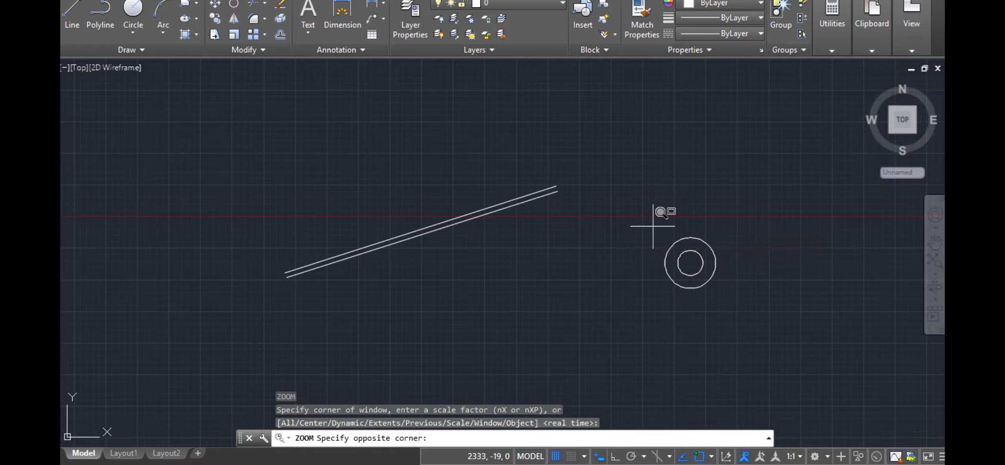
{"action": "left_click", "coordinate": [728, 280]}
{"action": "key", "text": "Escape"}
{"action": "key", "text": "Escape"}
{"action": "key", "text": "Escape"}
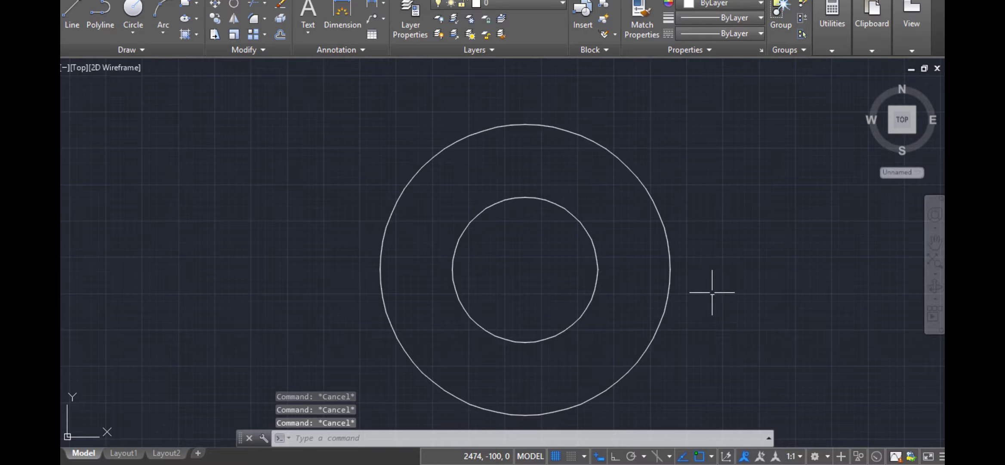
{"action": "left_click", "coordinate": [72, 17]}
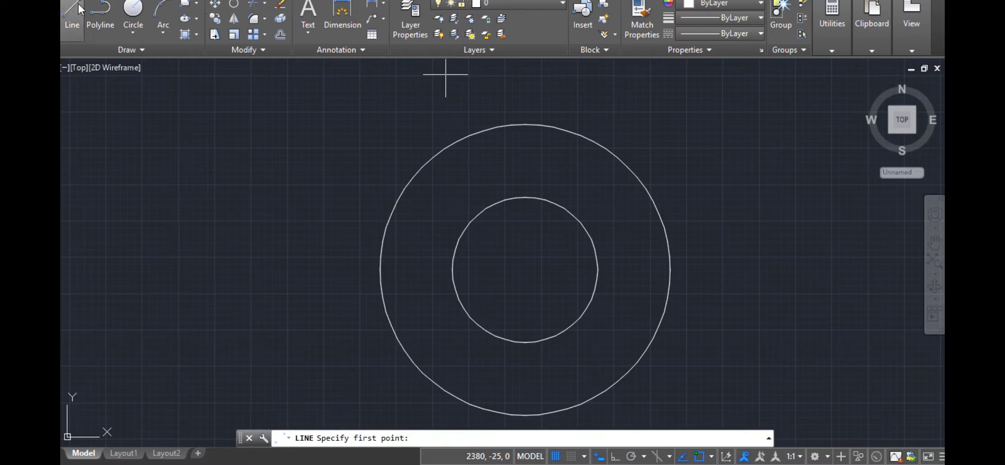
{"action": "left_click", "coordinate": [525, 269]}
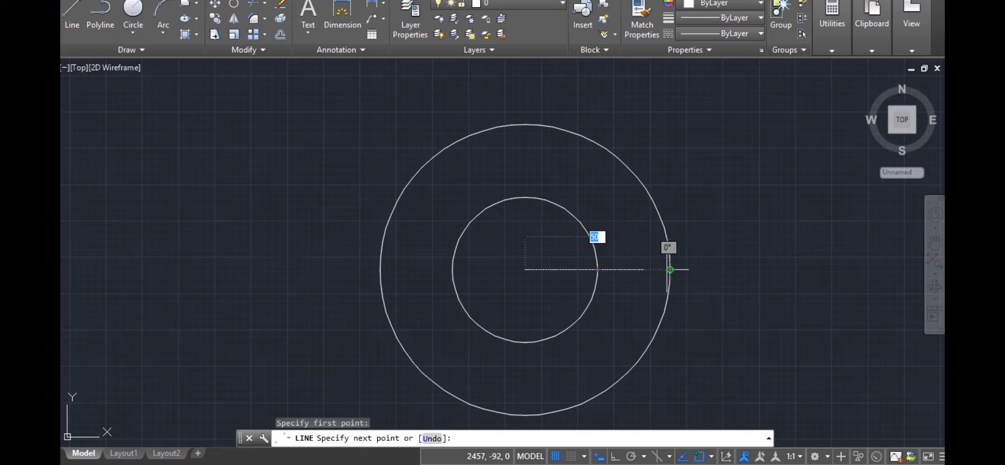
{"action": "key", "text": "Escape"}
{"action": "key", "text": "Escape"}
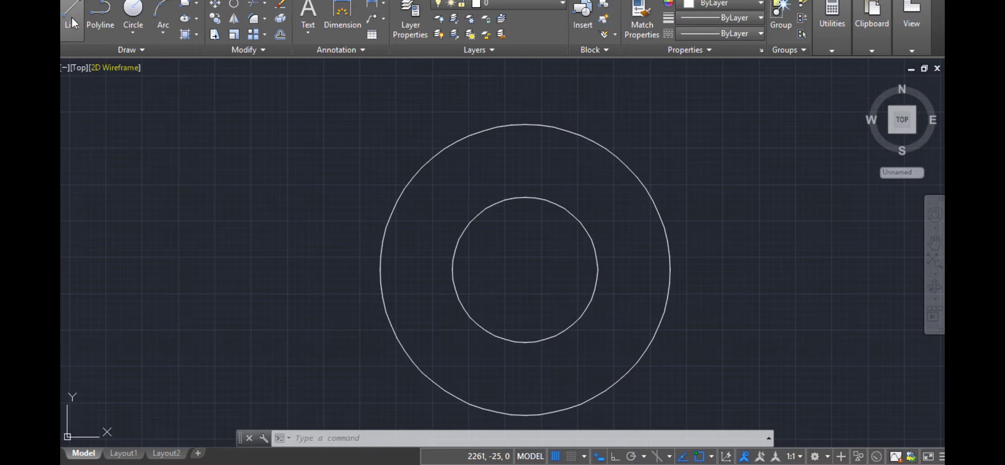
Draw a vertical line from the centre of the concentric circles up to the top quadrant of the outer circle.
{"action": "left_click", "coordinate": [69, 11]}
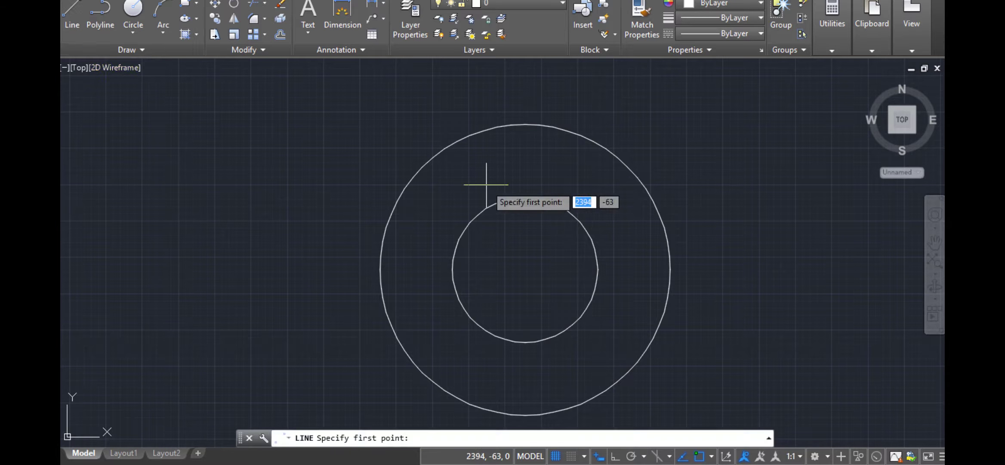
{"action": "left_click", "coordinate": [525, 269]}
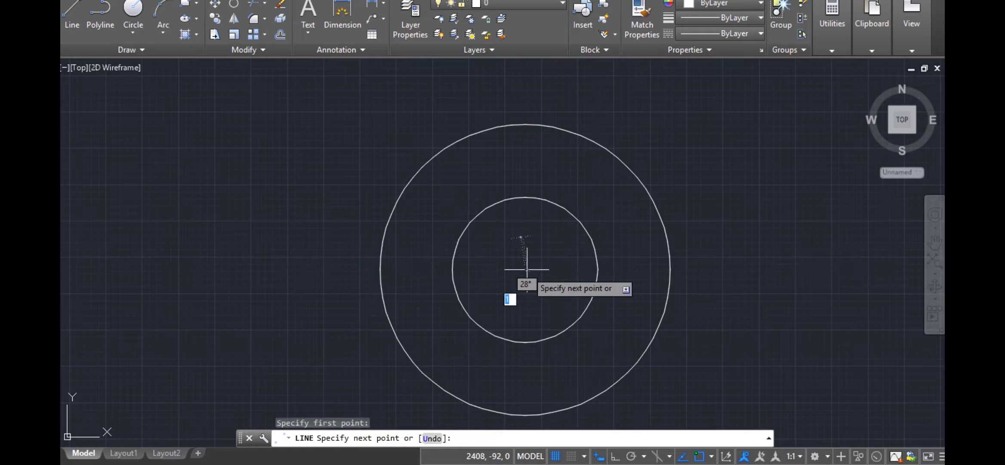
{"action": "left_click", "coordinate": [525, 124]}
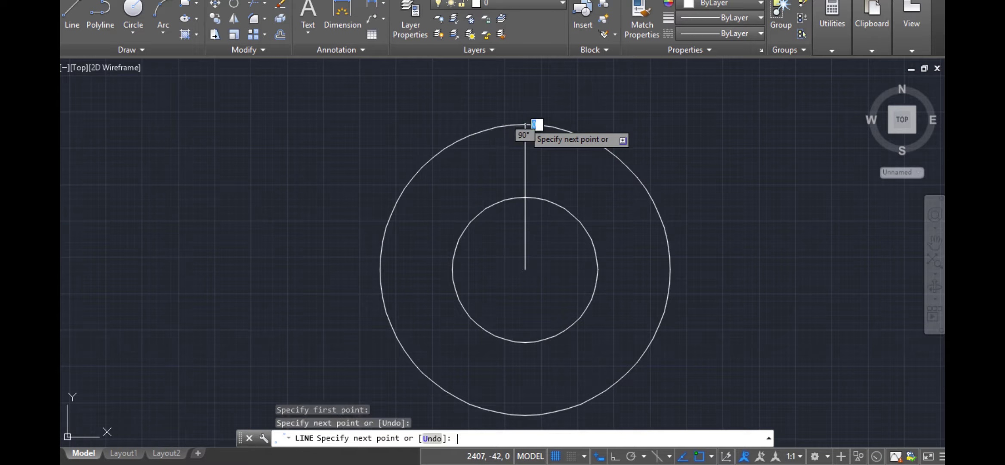
{"action": "key", "text": "Return"}
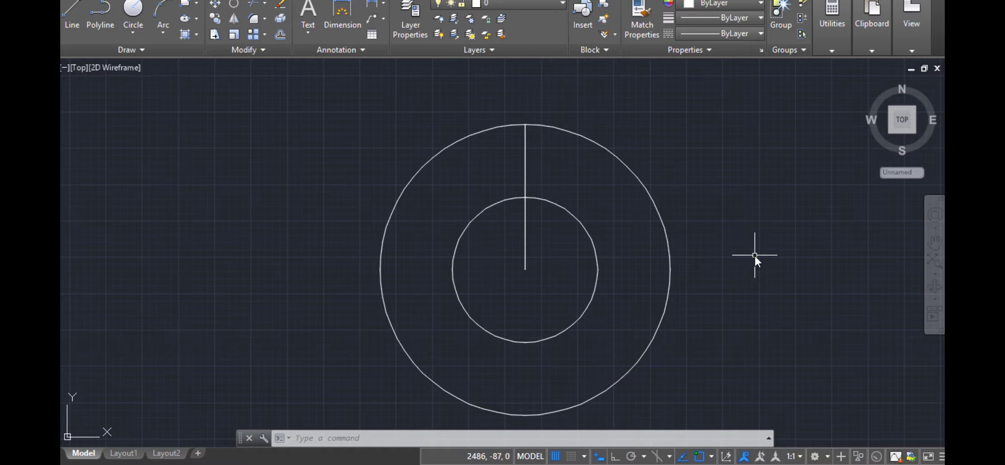
Extend the vertical radius line downward through both circles to the bottom of the outer circle, using all objects as boundaries.
{"action": "type", "text": "EX"}
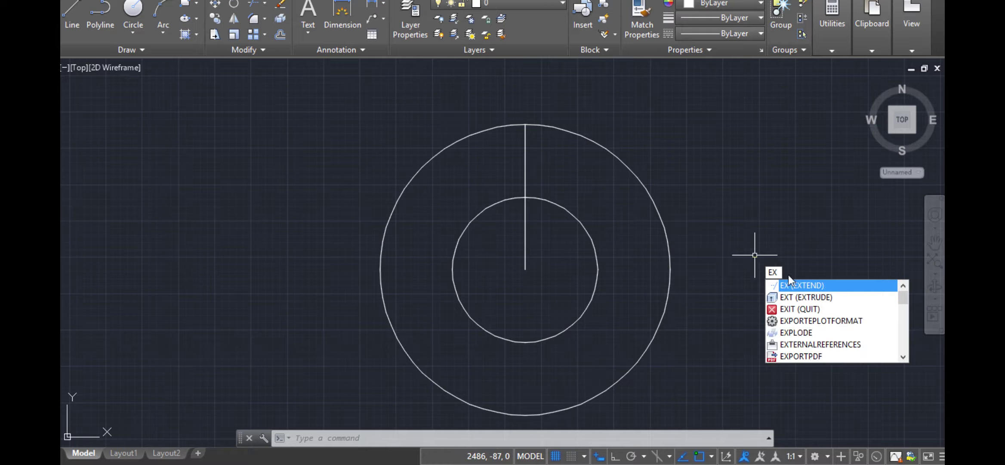
{"action": "left_click", "coordinate": [798, 285]}
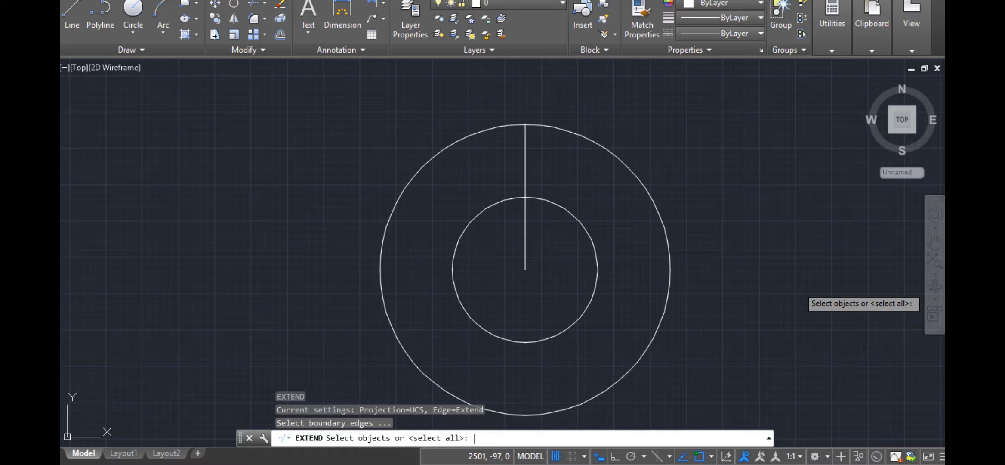
{"action": "key", "text": "Return"}
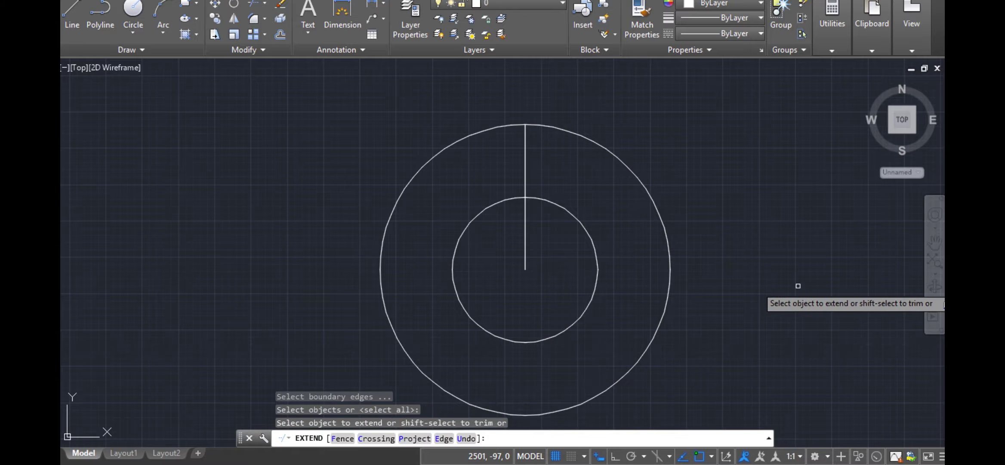
{"action": "left_click", "coordinate": [525, 233]}
{"action": "left_click", "coordinate": [527, 307]}
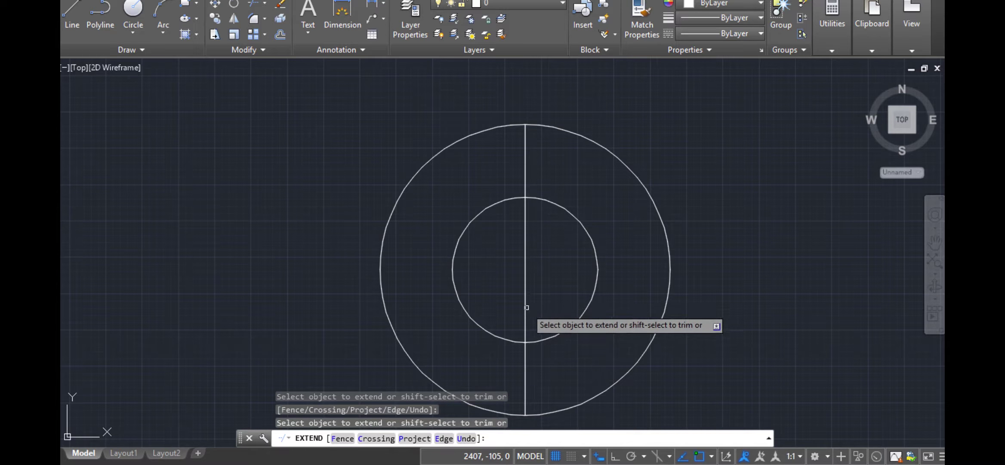
{"action": "key", "text": "Escape"}
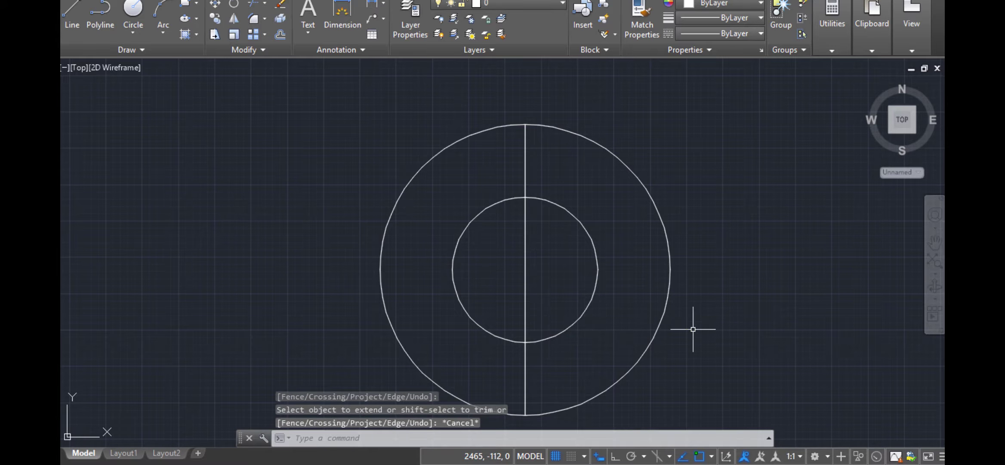
{"action": "key", "text": "Escape"}
{"action": "key", "text": "Escape"}
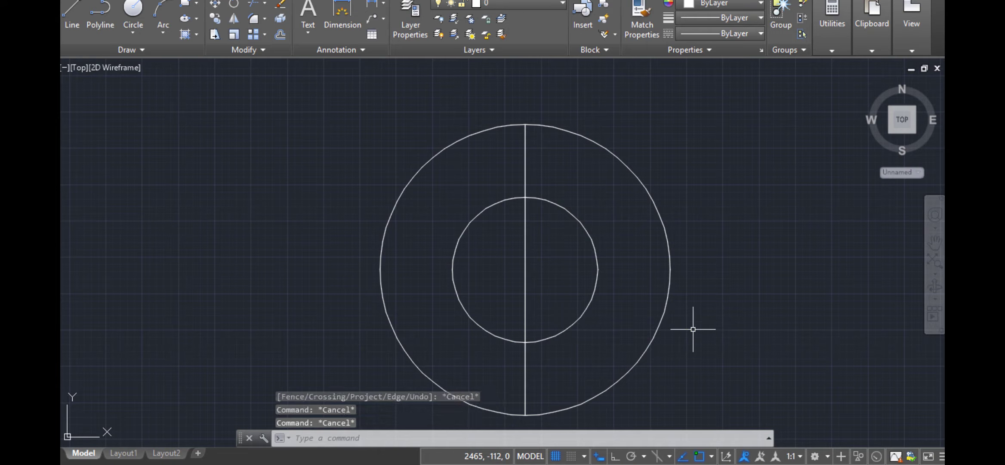
On the older concentric circles with four radial lines, extend each line through the centre to the opposite side of the outer circle.
{"action": "left_click", "coordinate": [937, 244]}
{"action": "scroll", "coordinate": [667, 247], "scroll_direction": "down", "scroll_amount": 10}
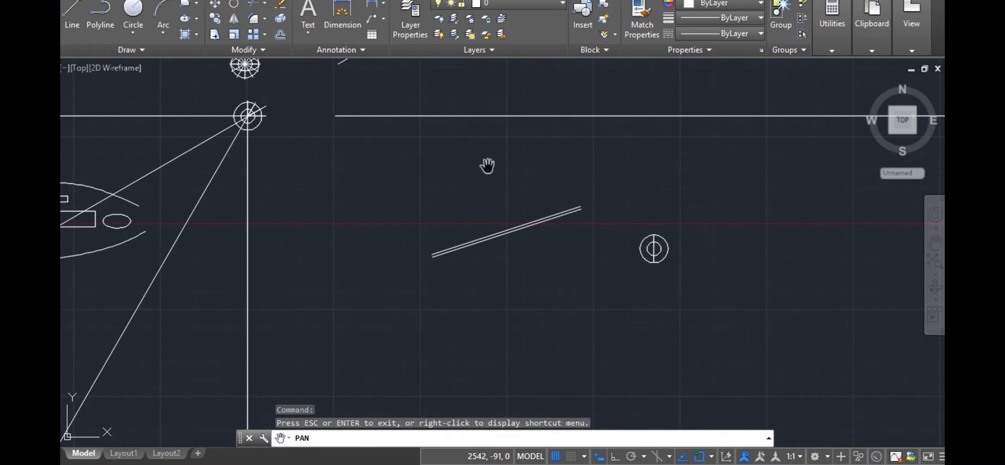
{"action": "left_click_drag", "start_coordinate": [315, 103], "coordinate": [407, 291]}
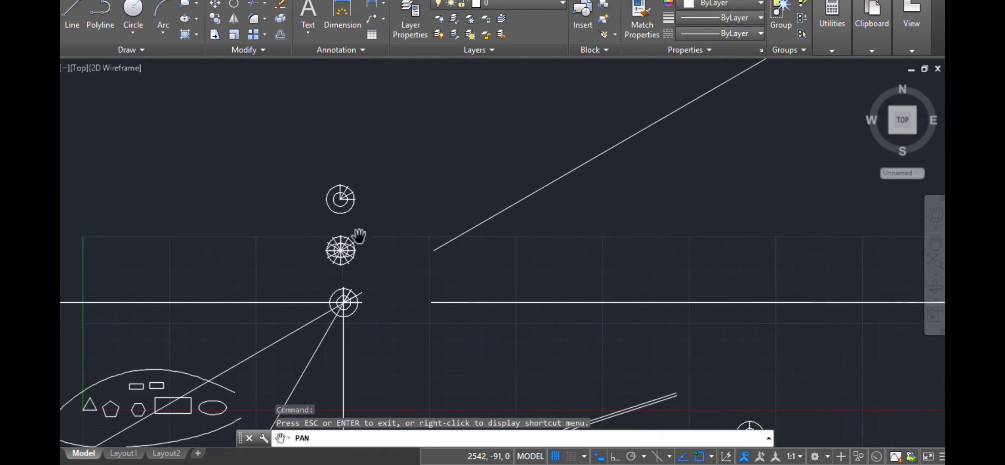
{"action": "scroll", "coordinate": [342, 203], "scroll_direction": "up", "scroll_amount": 10}
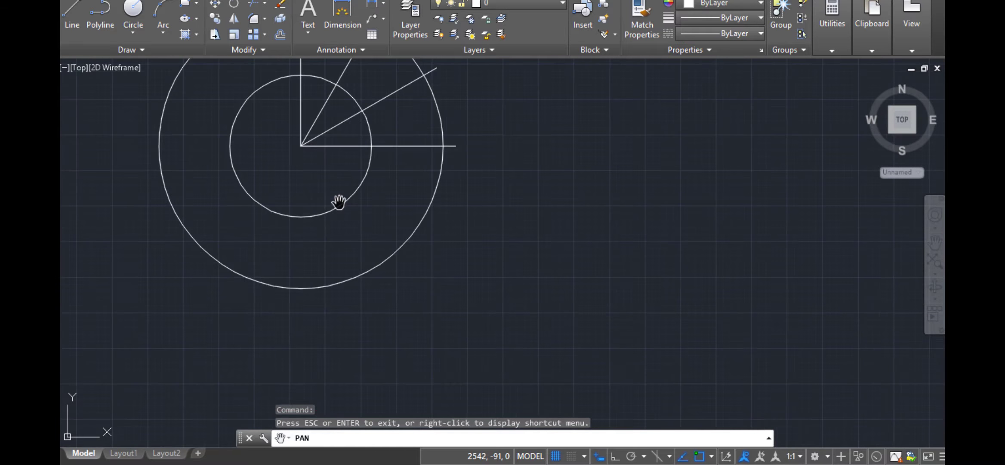
{"action": "left_click_drag", "start_coordinate": [297, 171], "coordinate": [393, 263]}
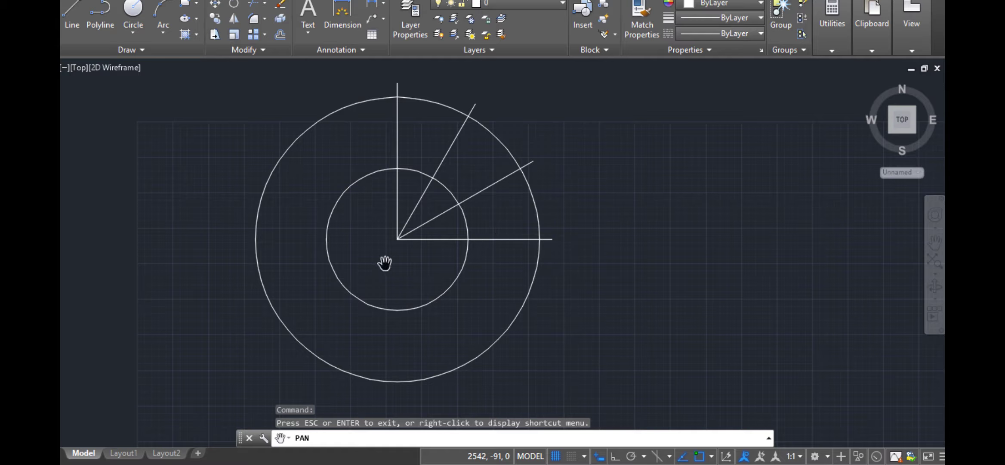
{"action": "key", "text": "Escape"}
{"action": "key", "text": "Escape"}
{"action": "key", "text": "Escape"}
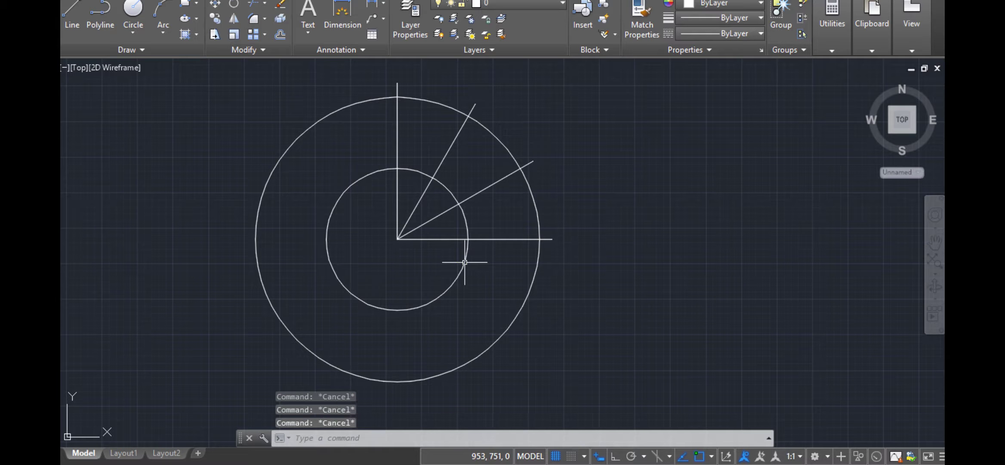
{"action": "left_click", "coordinate": [263, 50]}
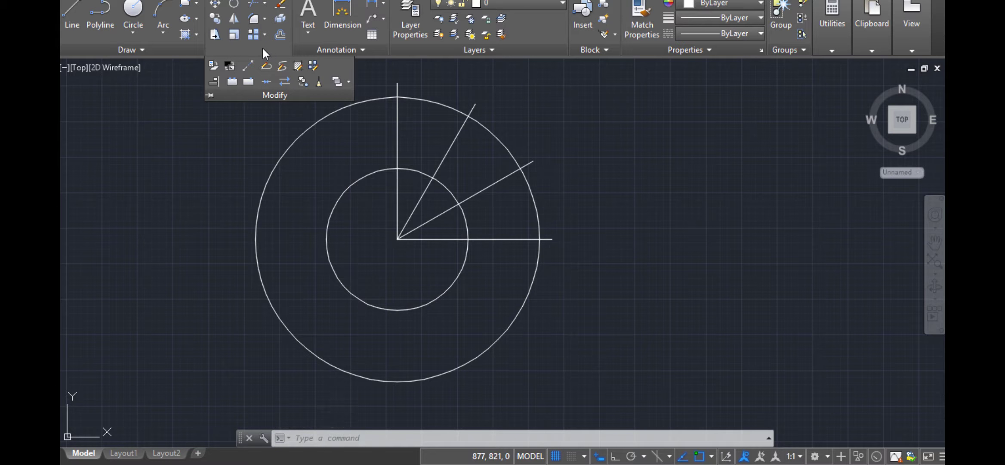
{"action": "left_click", "coordinate": [266, 5]}
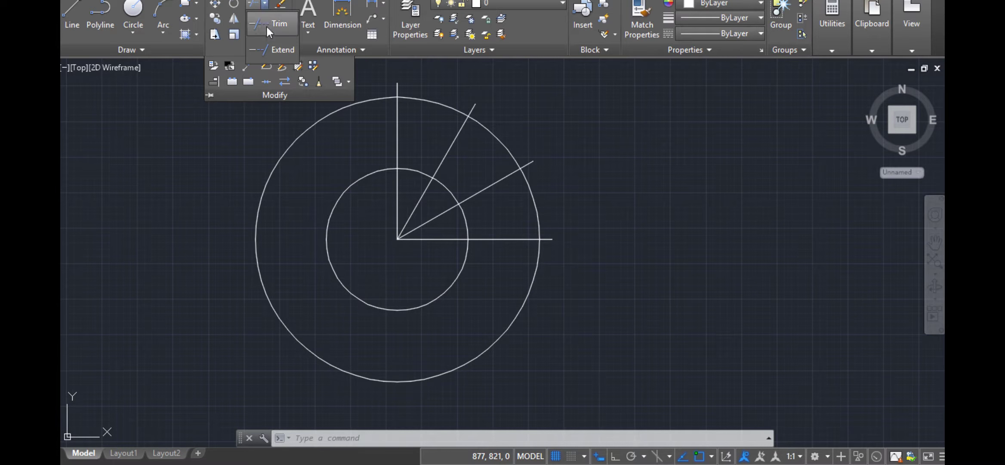
{"action": "left_click", "coordinate": [270, 50]}
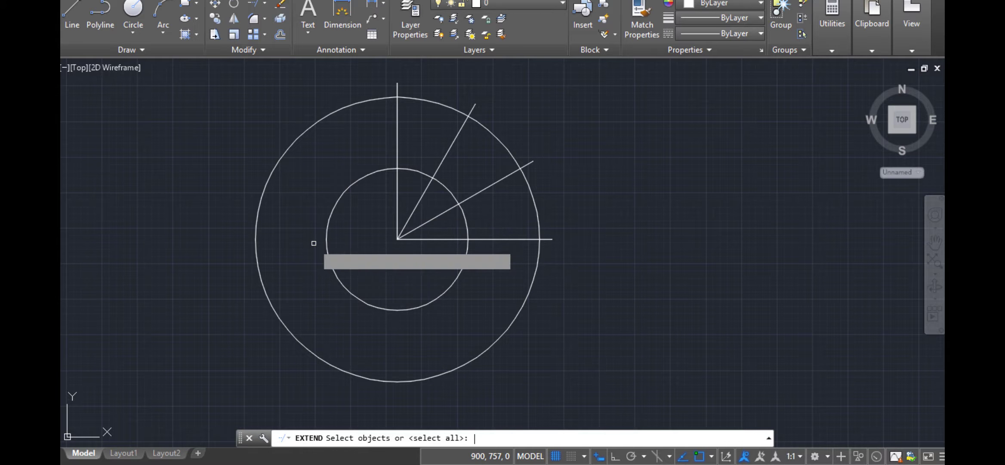
{"action": "key", "text": "Return"}
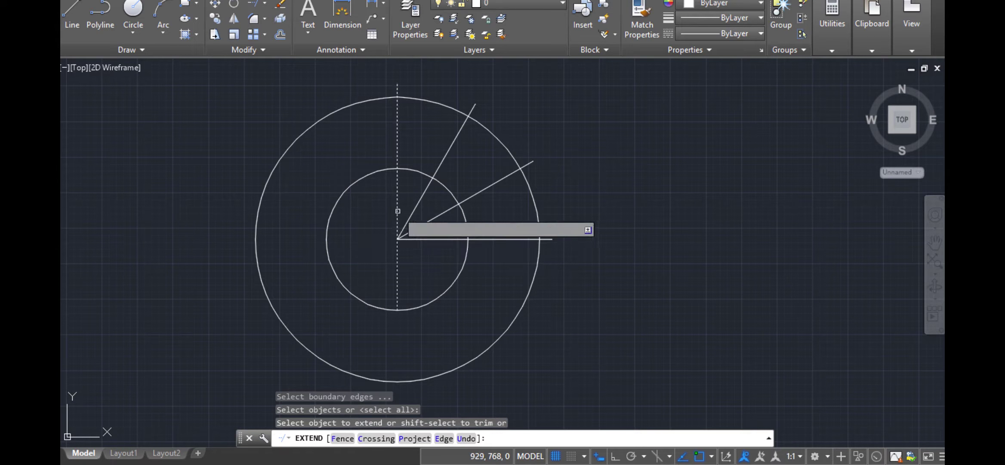
{"action": "left_click", "coordinate": [398, 276]}
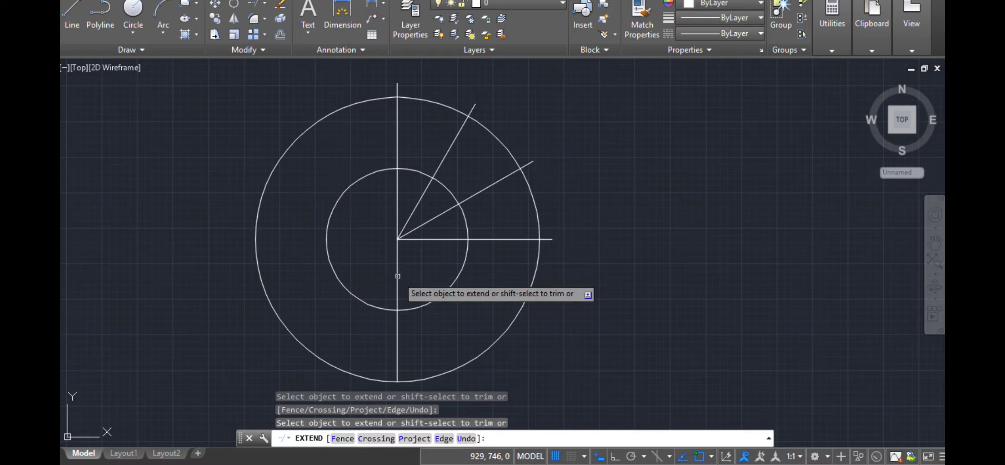
{"action": "left_click", "coordinate": [425, 224]}
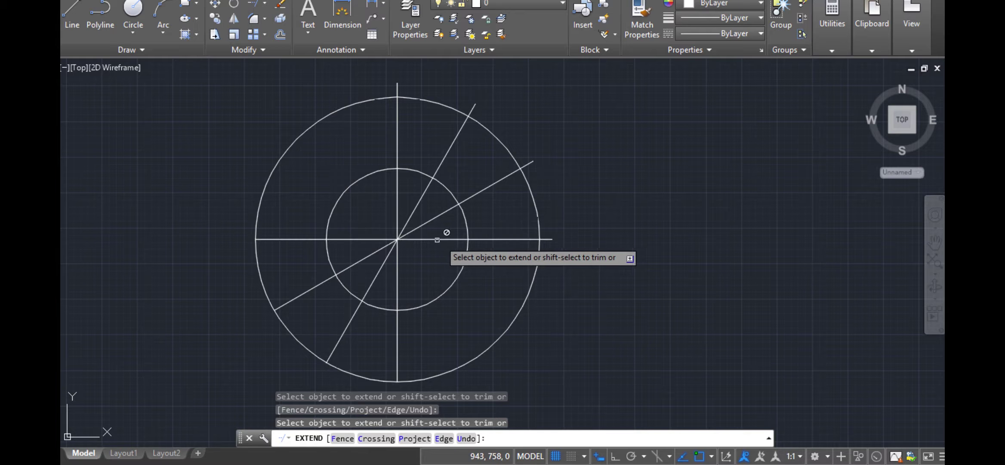
Offset the larger of the two concentric circles outward by 5.
{"action": "key", "text": "Escape"}
{"action": "key", "text": "Escape"}
{"action": "key", "text": "Escape"}
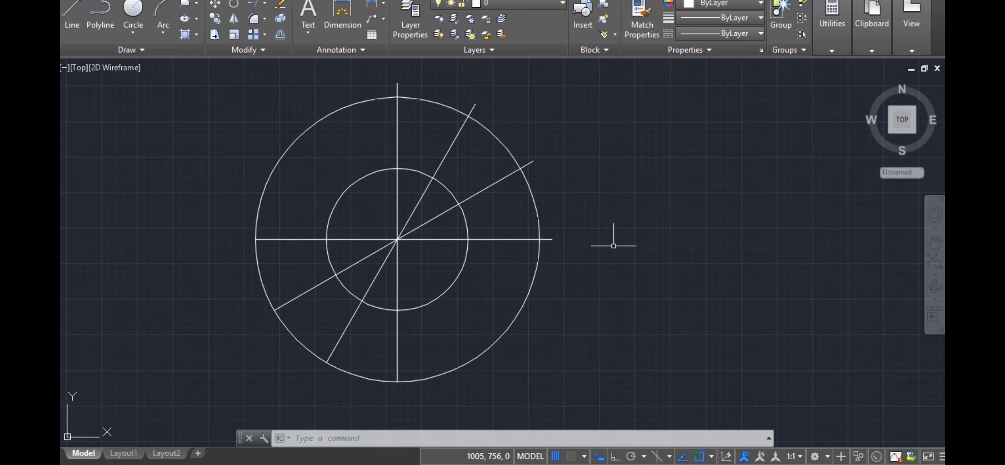
{"action": "key", "text": "Escape"}
{"action": "key", "text": "Escape"}
{"action": "key", "text": "Escape"}
{"action": "type", "text": "OF"}
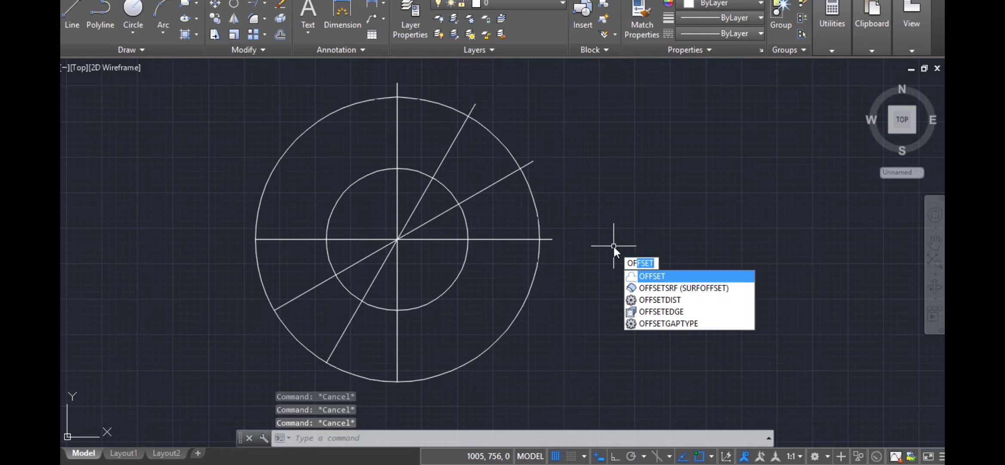
{"action": "key", "text": "Return"}
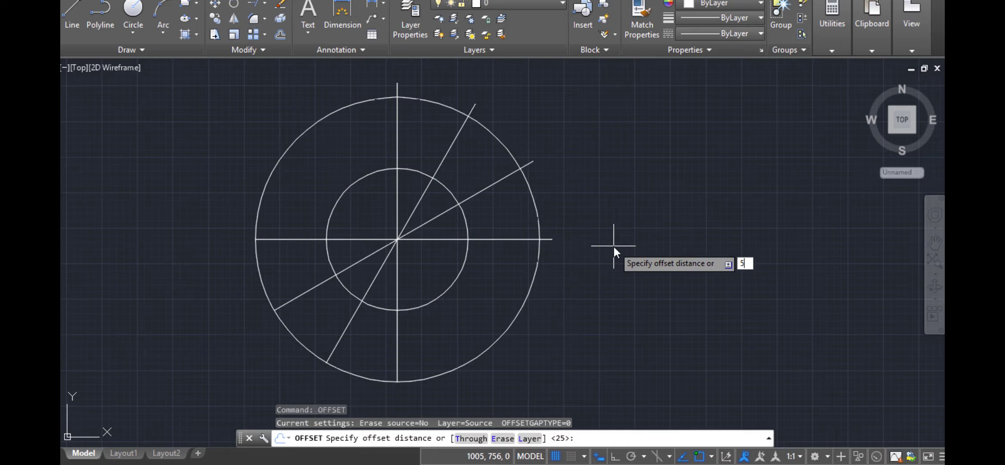
{"action": "type", "text": "5"}
{"action": "key", "text": "Return"}
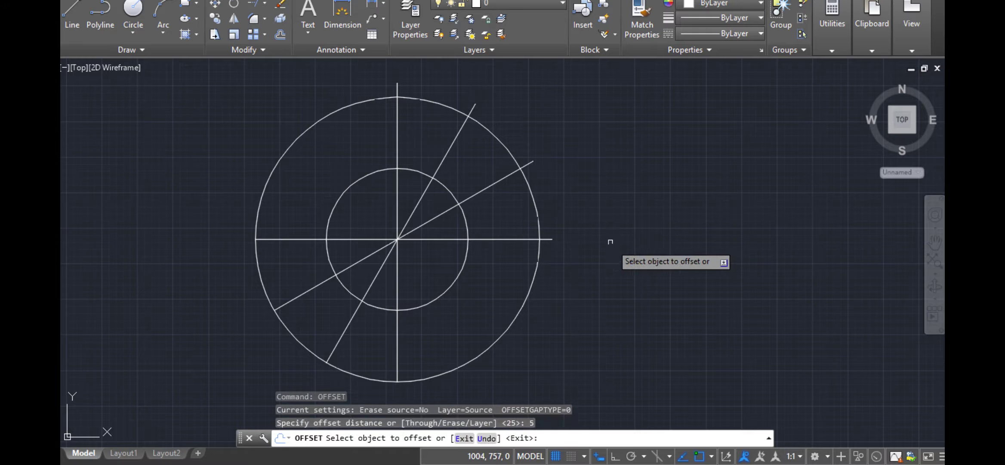
{"action": "left_click", "coordinate": [537, 224]}
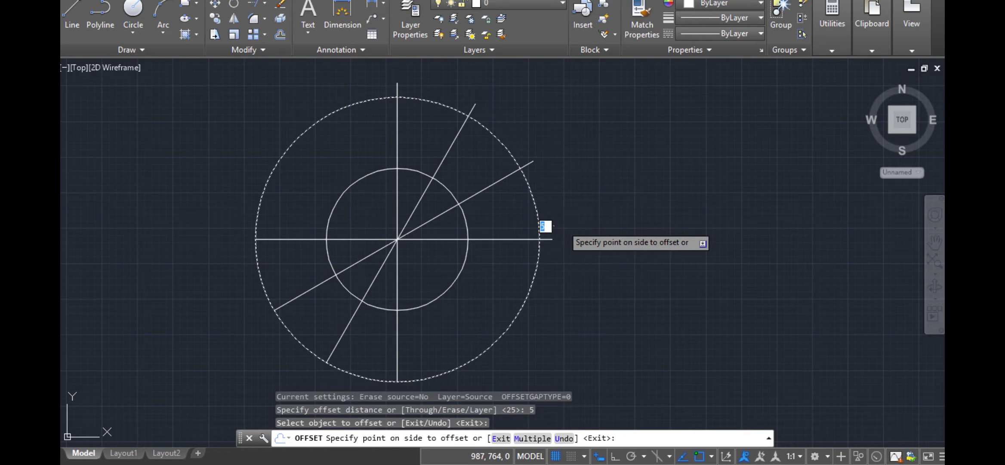
{"action": "left_click", "coordinate": [546, 226]}
{"action": "key", "text": "Escape"}
{"action": "key", "text": "Escape"}
{"action": "key", "text": "Escape"}
Extend the lower and left ends of the four crossing lines to the outermost circle and delete that boundary circle.
{"action": "type", "text": "E"}
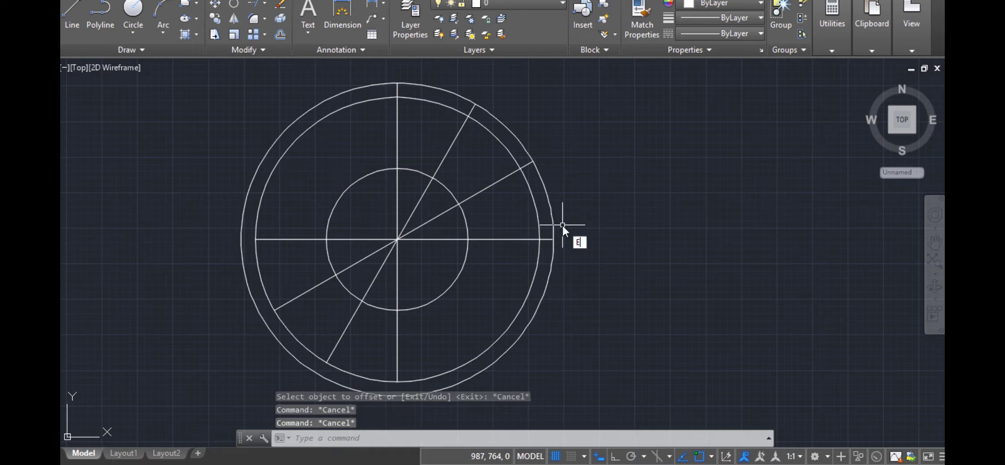
{"action": "type", "text": "X"}
{"action": "key", "text": "Return"}
{"action": "key", "text": "Return"}
{"action": "left_click", "coordinate": [292, 303]}
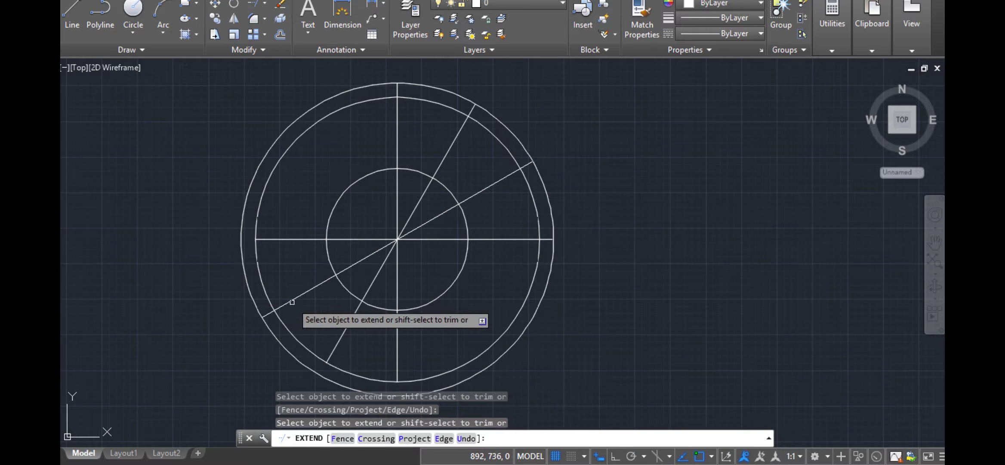
{"action": "left_click", "coordinate": [343, 337]}
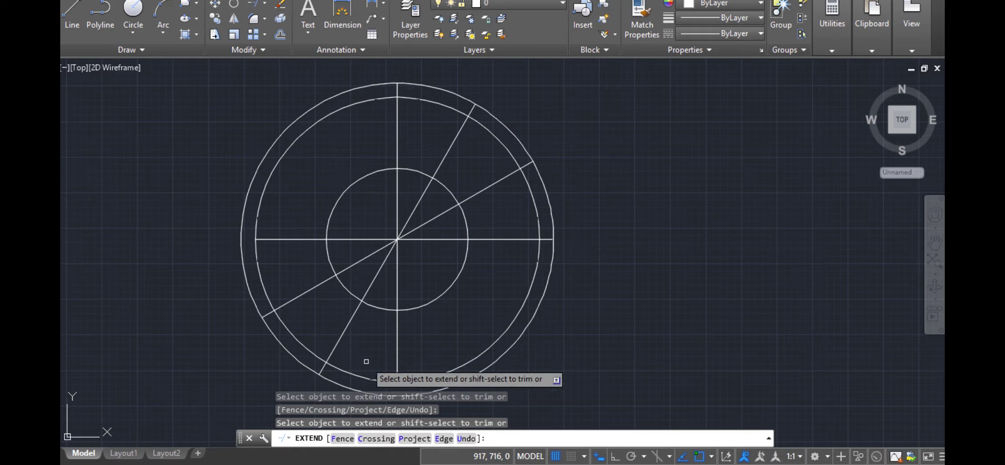
{"action": "left_click", "coordinate": [396, 372]}
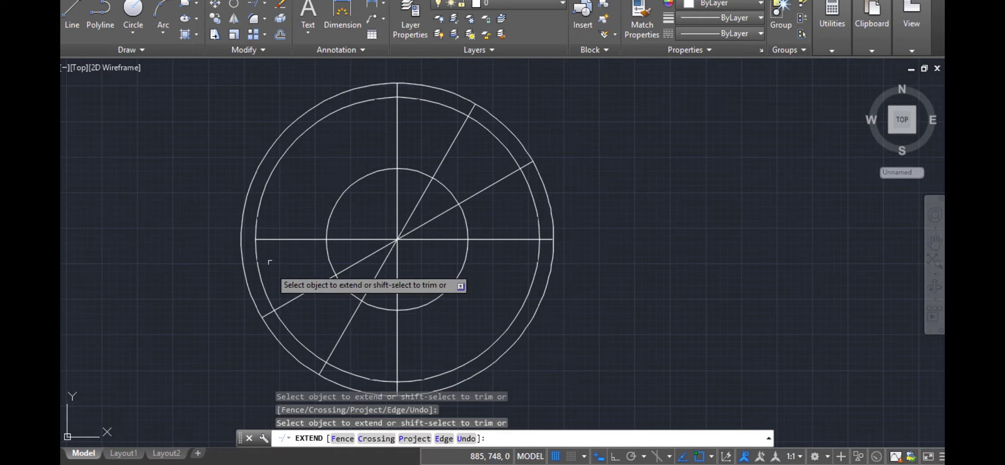
{"action": "left_click", "coordinate": [268, 240]}
{"action": "key", "text": "Escape"}
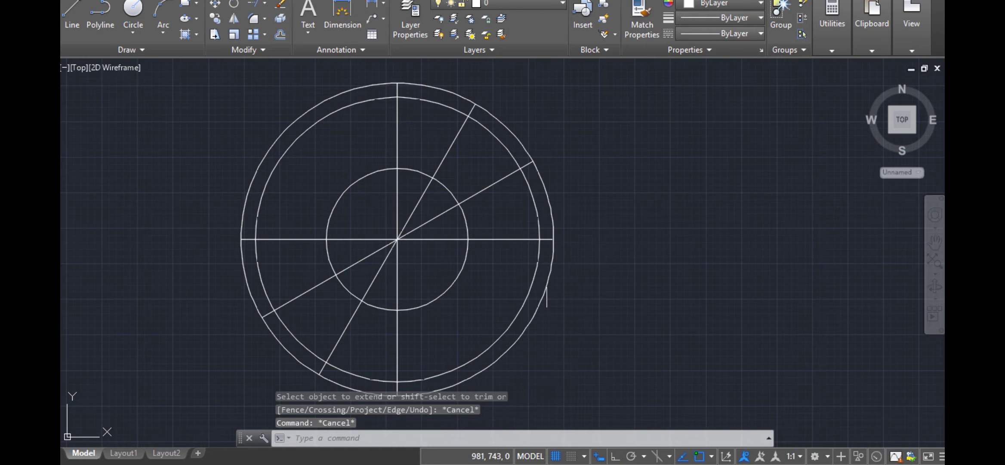
{"action": "left_click", "coordinate": [546, 285]}
{"action": "key", "text": "Delete"}
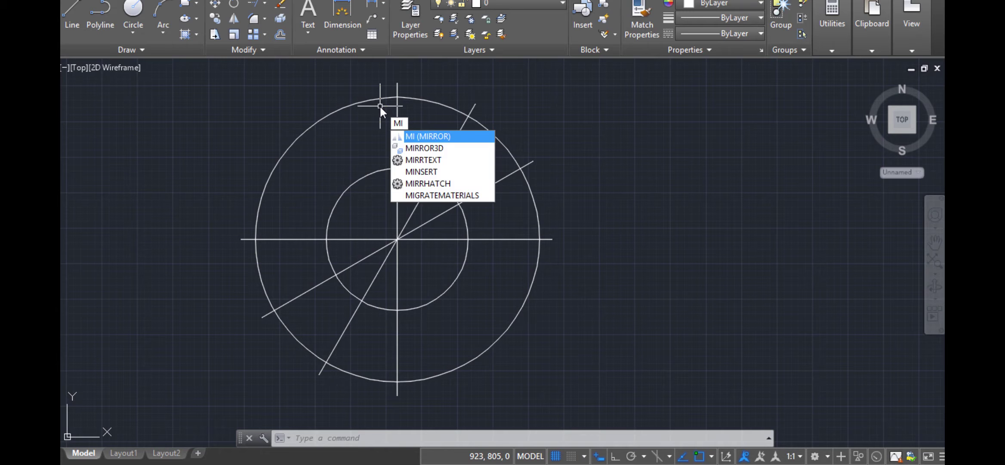
Mirror the two diagonal lines about the vertical axis from the circles' centre to the outer circle's top quadrant, keeping the originals.
{"action": "key", "text": "Return"}
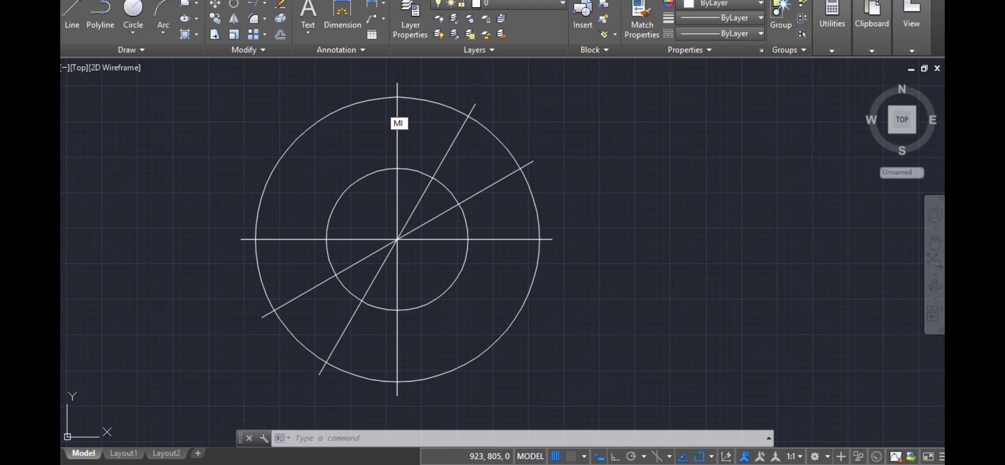
{"action": "left_click", "coordinate": [451, 147]}
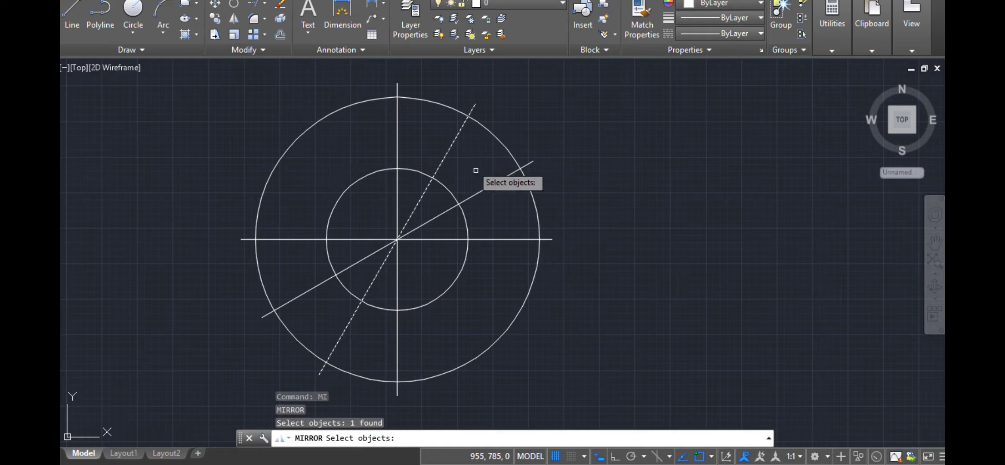
{"action": "left_click", "coordinate": [489, 187]}
{"action": "key", "text": "Return"}
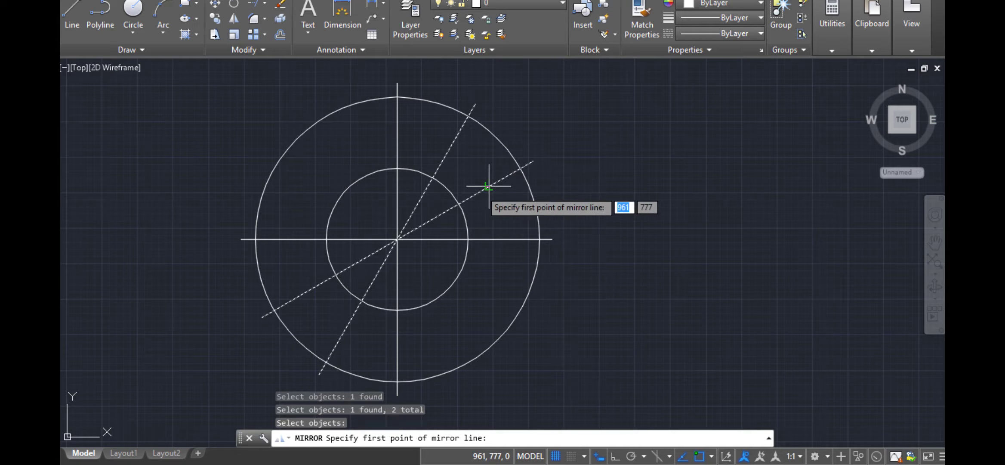
{"action": "left_click", "coordinate": [396, 239]}
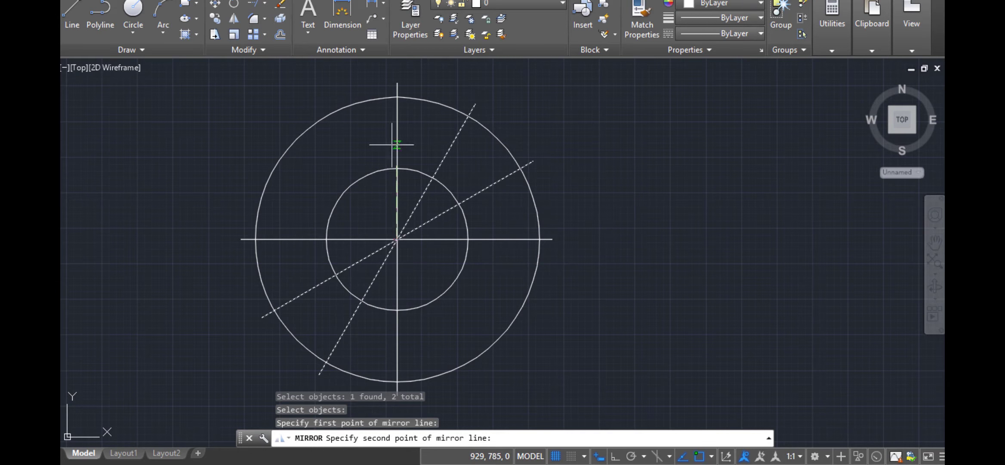
{"action": "left_click", "coordinate": [397, 96]}
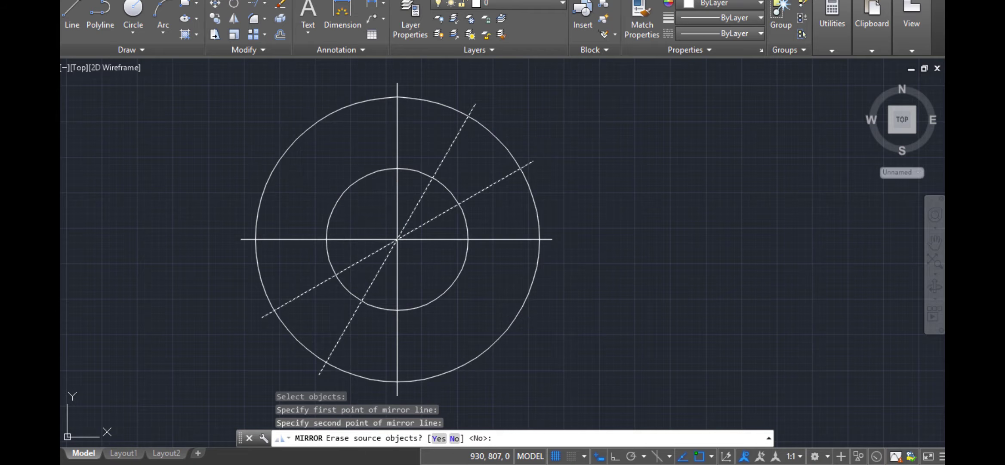
{"action": "key", "text": "Return"}
{"action": "key", "text": "Escape"}
{"action": "key", "text": "Escape"}
{"action": "key", "text": "Escape"}
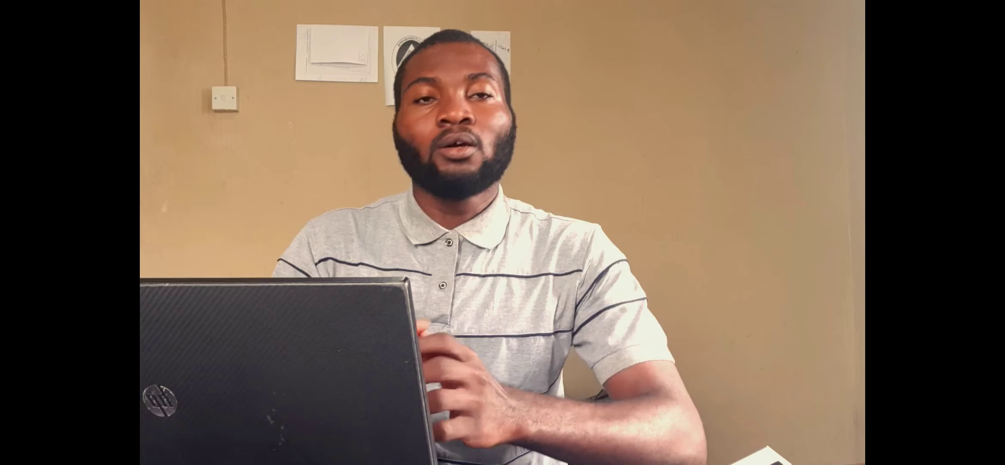